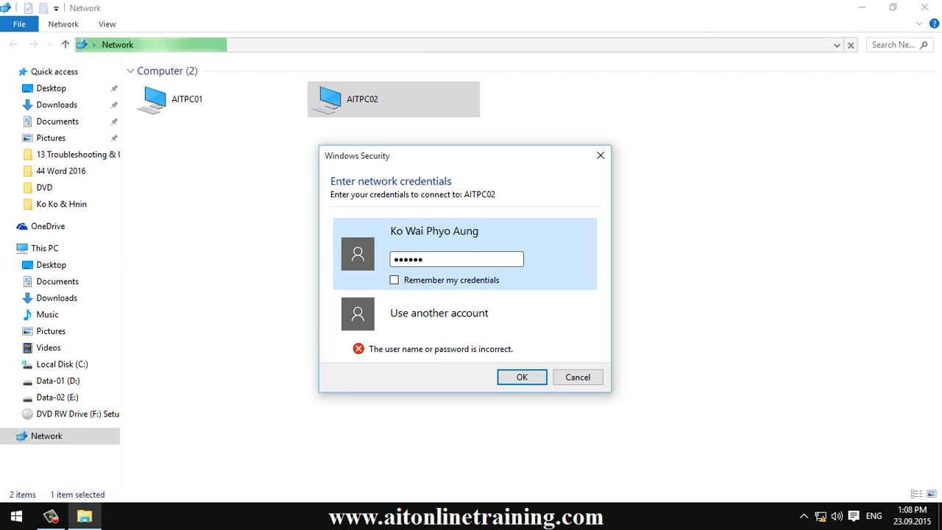
Re-enter the account password for AITPC02 and submit it several times; it is still rejected.
type("****")
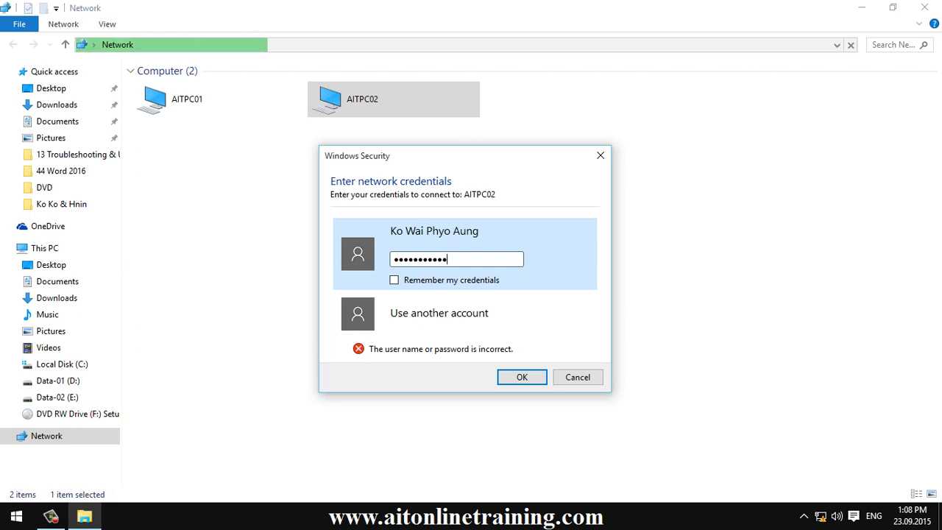
left_click(522, 376)
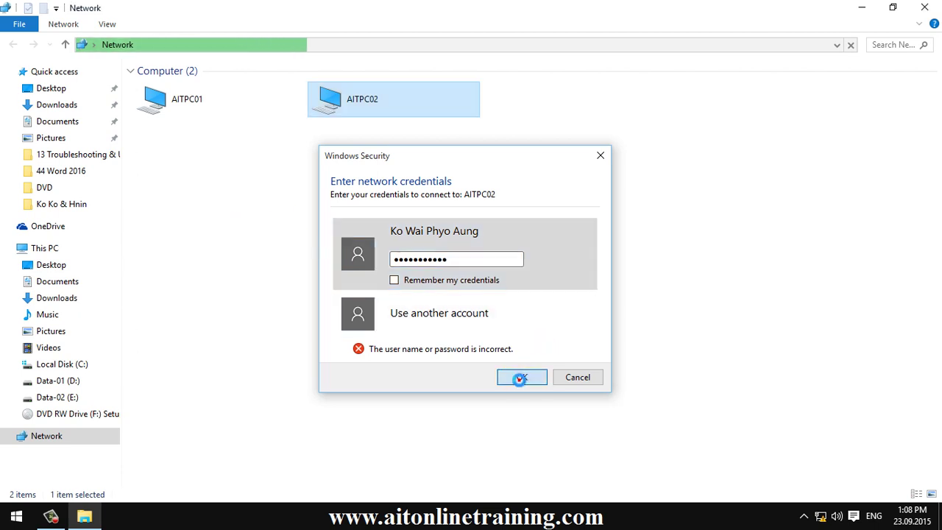
left_click(522, 377)
left_click(521, 379)
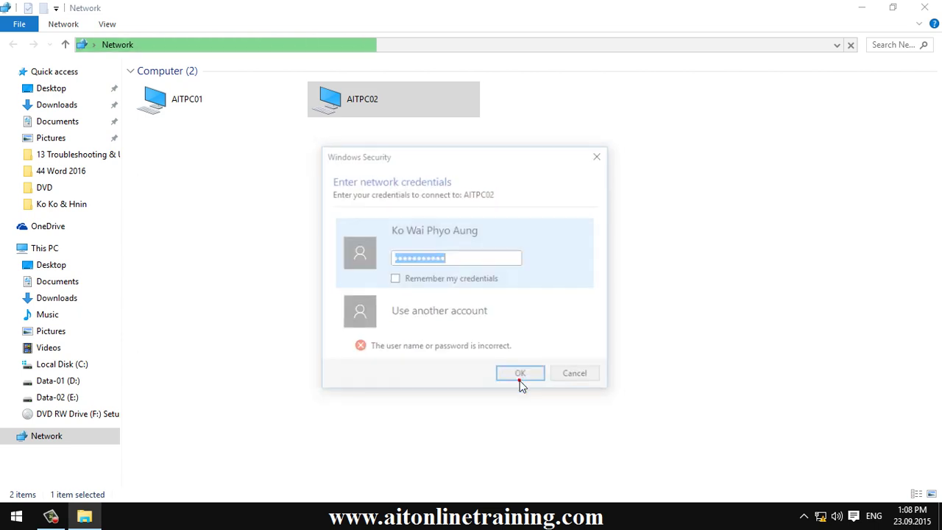
Switch to another account and sign in to AITPC02 with that account's user name and password.
left_click(437, 320)
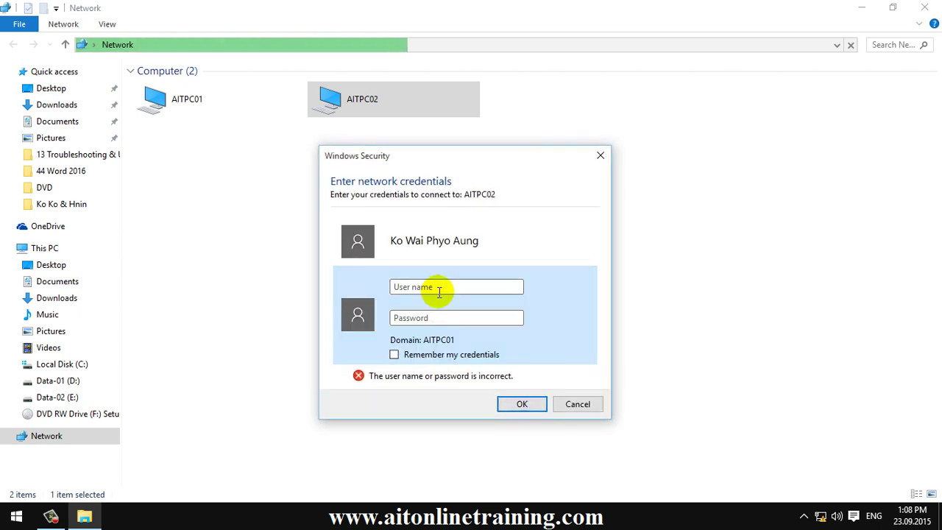
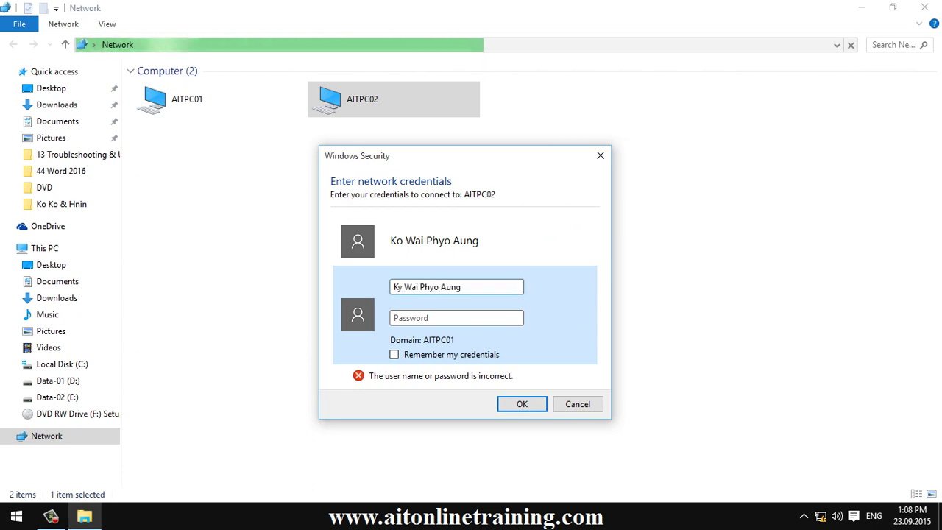
key("Tab")
type("p")
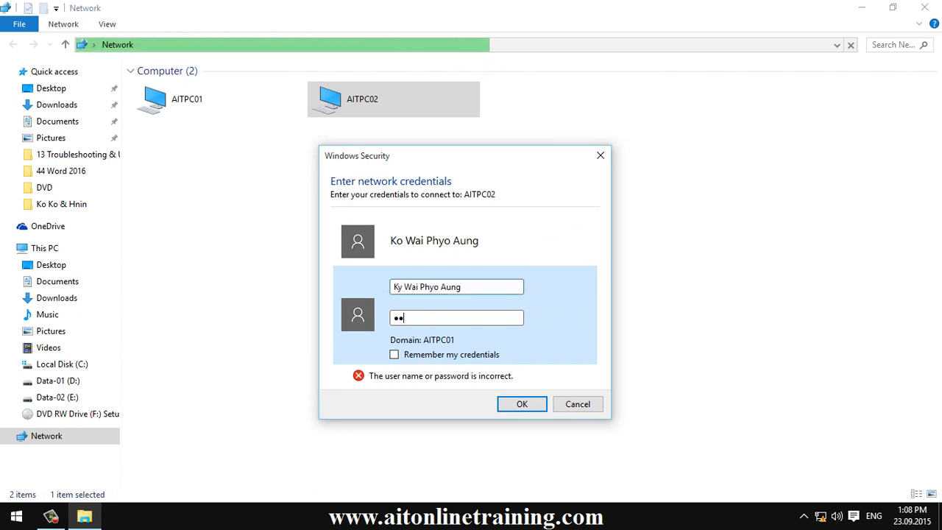
type("assword123")
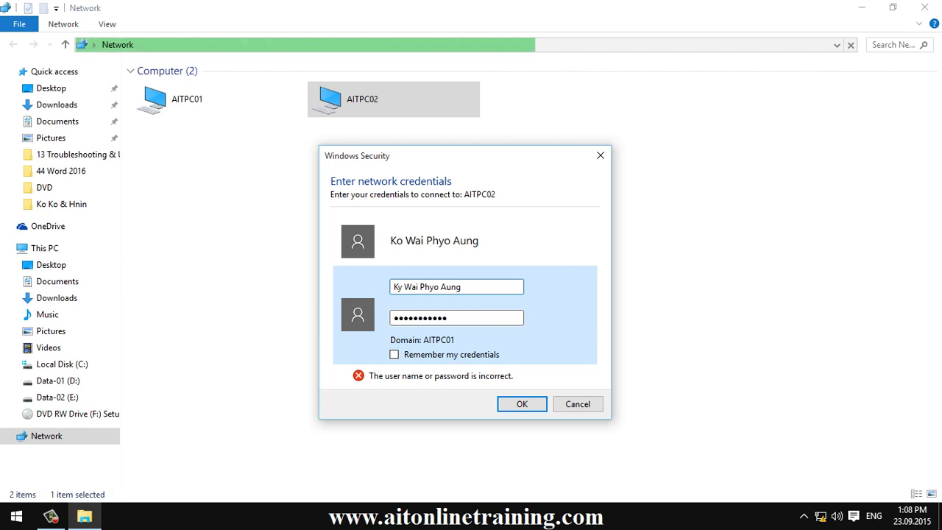
left_click(518, 406)
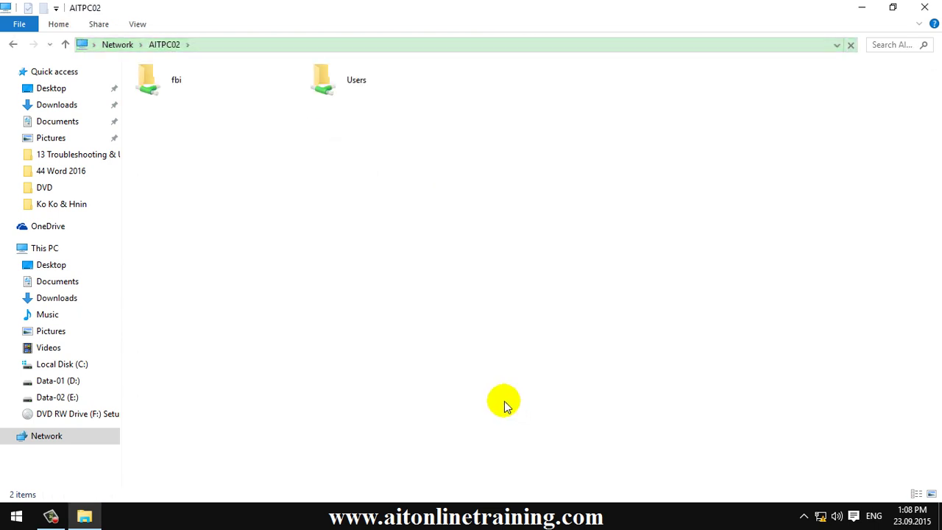
Refresh the AITPC02 share listing twice.
right_click(380, 194)
left_click(406, 250)
right_click(336, 185)
left_click(351, 242)
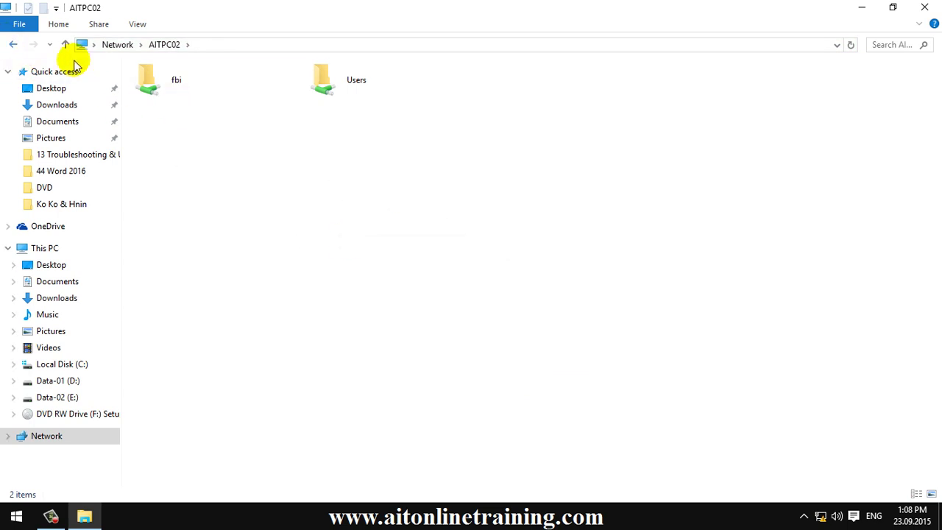
Open the fbi share and permanently delete the wifi capture file.
double_click(162, 90)
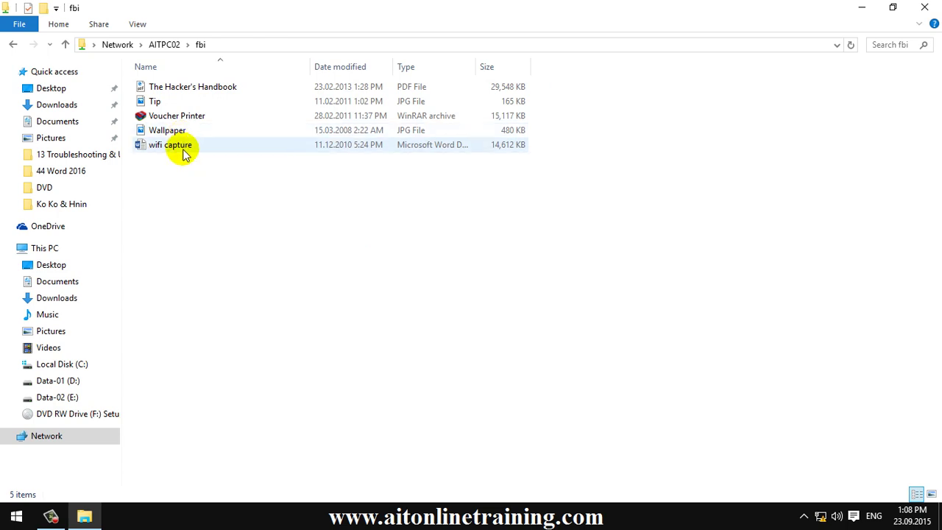
left_click(183, 150)
left_click(180, 130)
left_click(178, 144)
key("shift+Delete")
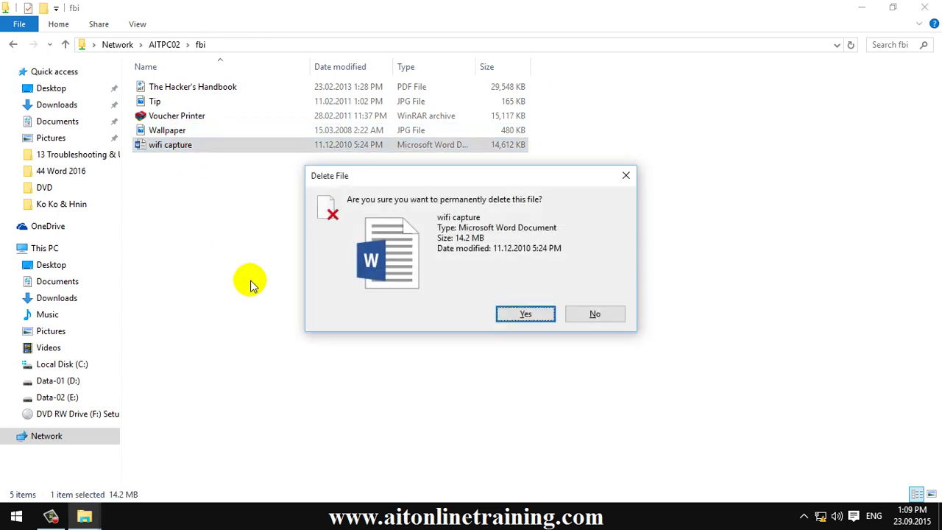
left_click(519, 315)
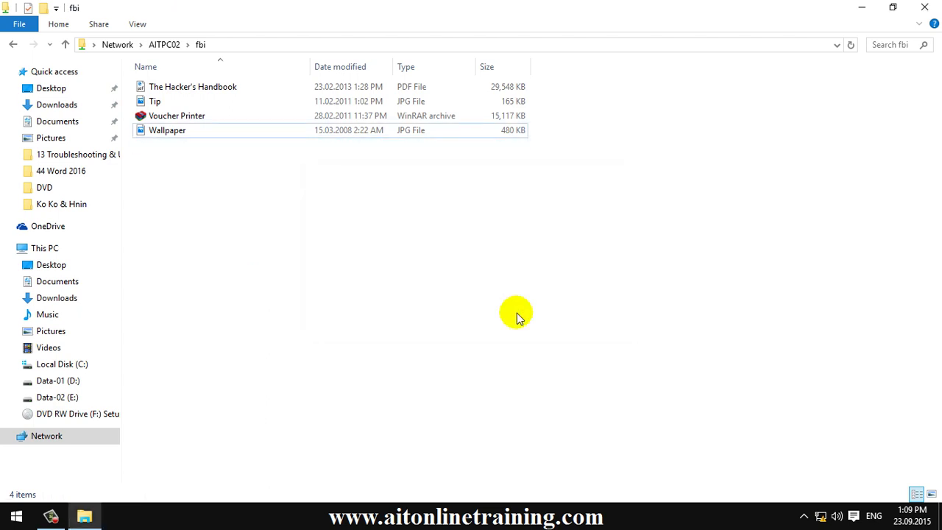
Refresh the fbi folder listing repeatedly until it shows the four remaining files.
right_click(292, 217)
left_click(323, 274)
right_click(334, 225)
left_click(353, 281)
right_click(300, 186)
left_click(349, 242)
right_click(342, 210)
left_click(360, 270)
right_click(288, 177)
left_click(312, 246)
right_click(316, 204)
left_click(327, 265)
right_click(285, 188)
left_click(297, 246)
right_click(285, 201)
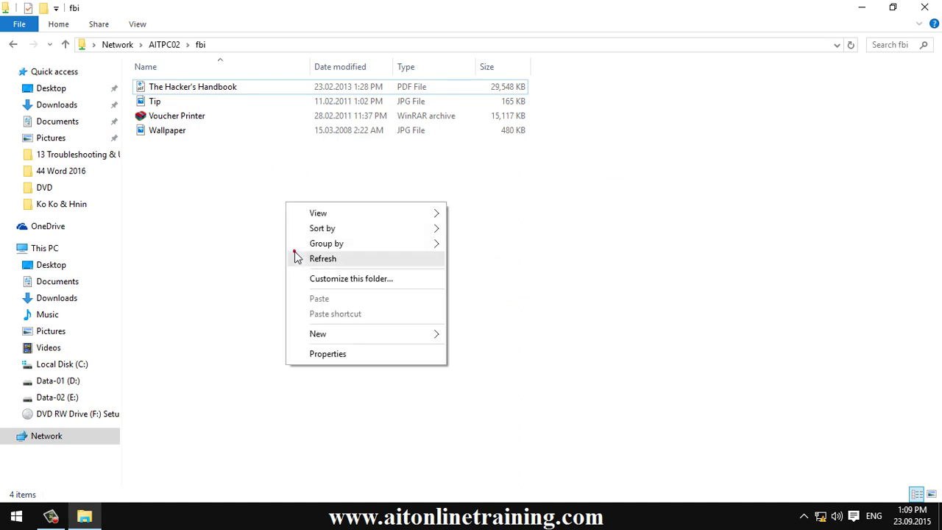
left_click(294, 258)
right_click(290, 190)
left_click(300, 250)
right_click(266, 209)
left_click(293, 266)
right_click(267, 225)
left_click(284, 281)
right_click(263, 207)
left_click(277, 265)
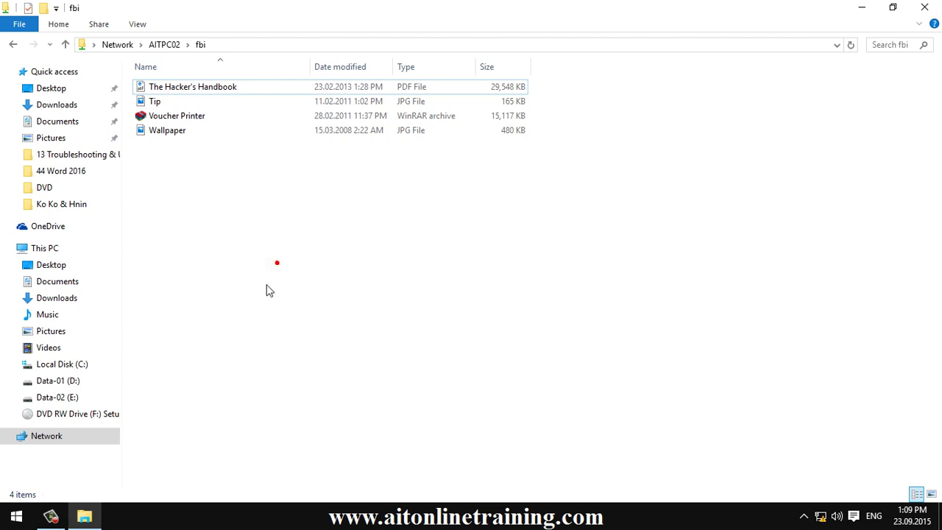
On Data-01 (D:), create a new folder with Ctrl+Shift+N and name it CIA.
left_click(12, 44)
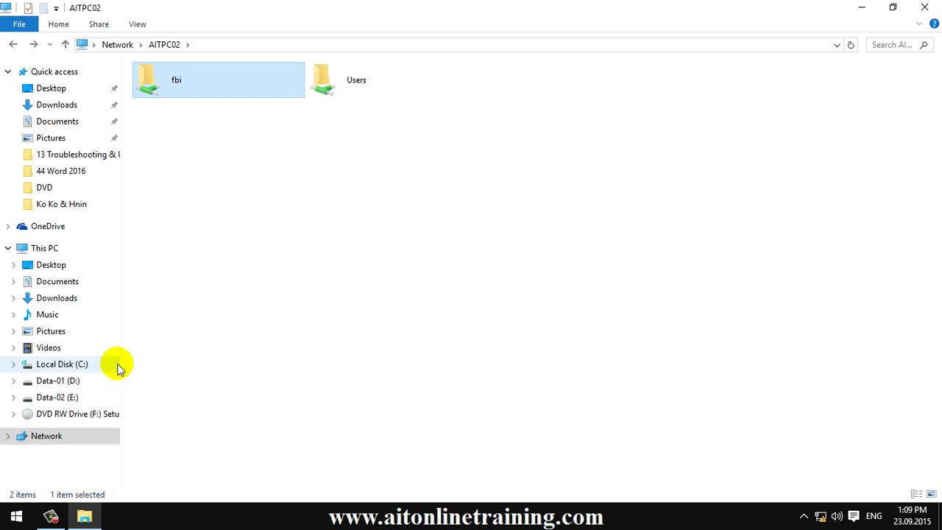
left_click(58, 380)
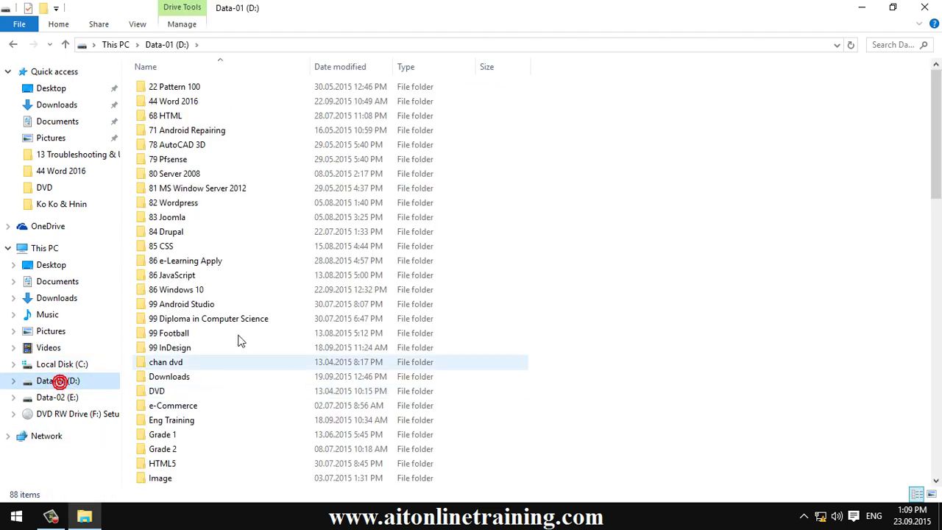
key("ctrl+shift+n")
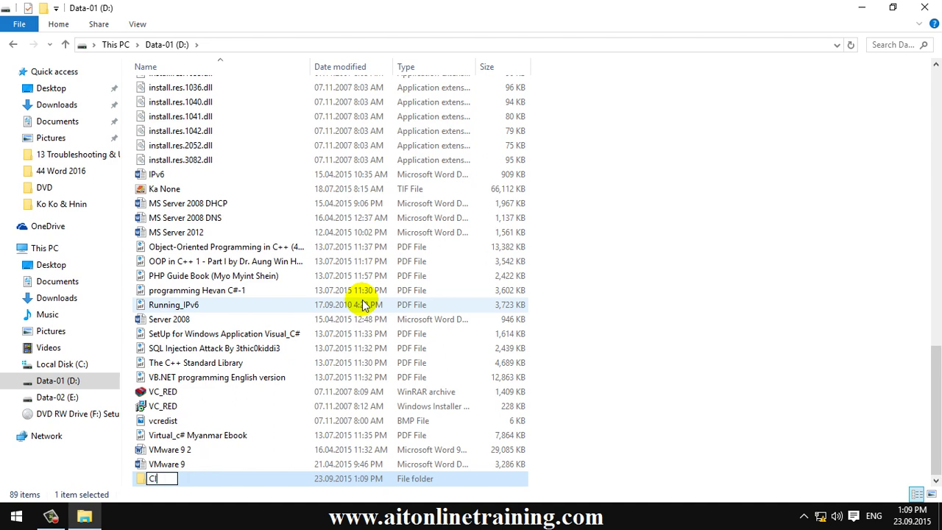
key("Return")
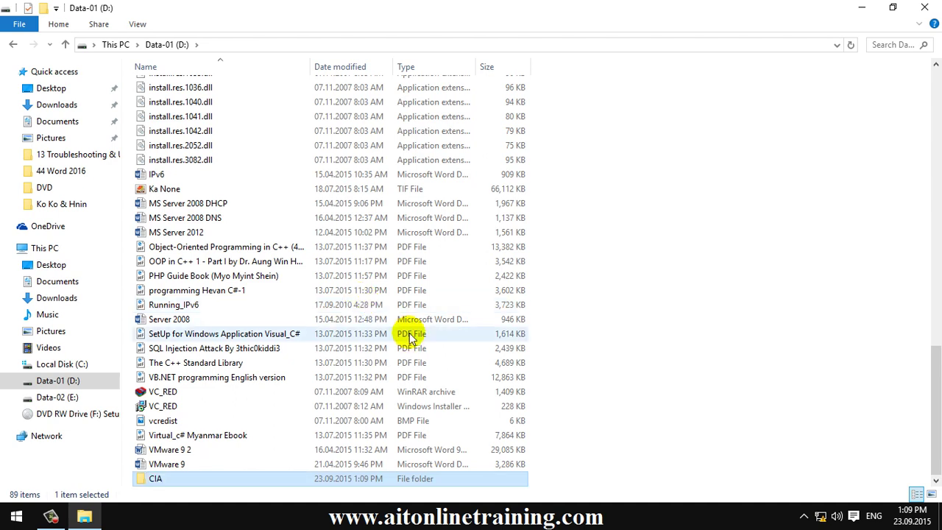
left_click(570, 436)
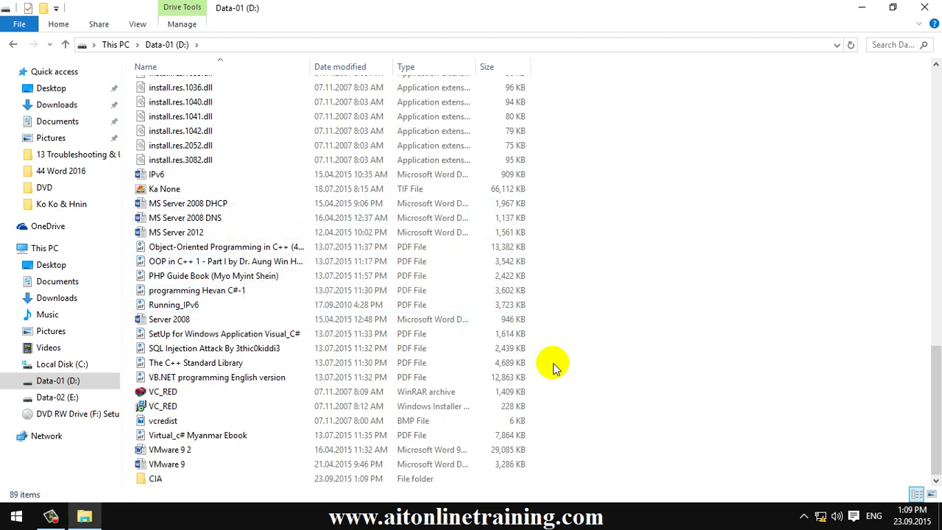
Copy the five files from Server 2008 to VB.NET programming English version into CIA.
left_click_drag(555, 381, 492, 327)
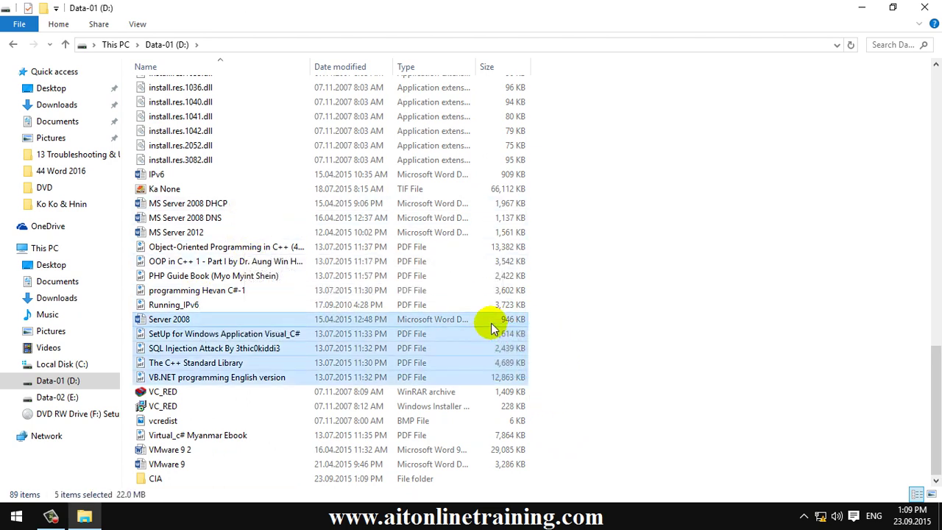
right_click(490, 324)
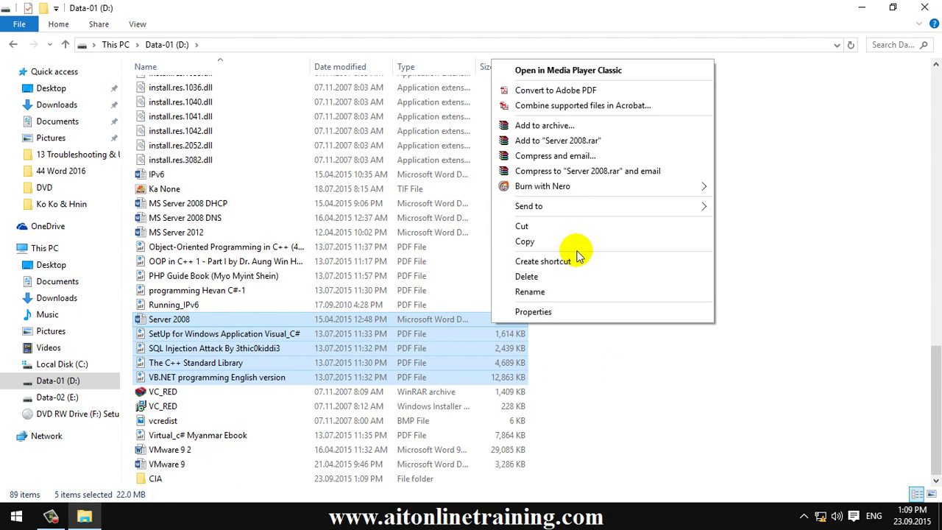
left_click(577, 247)
double_click(156, 478)
right_click(312, 220)
left_click(339, 315)
left_click(309, 274)
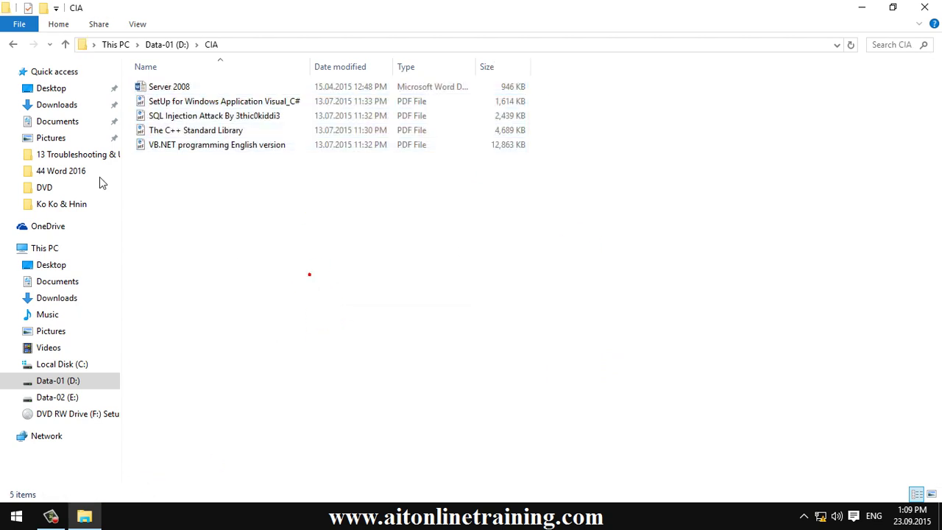
left_click(17, 47)
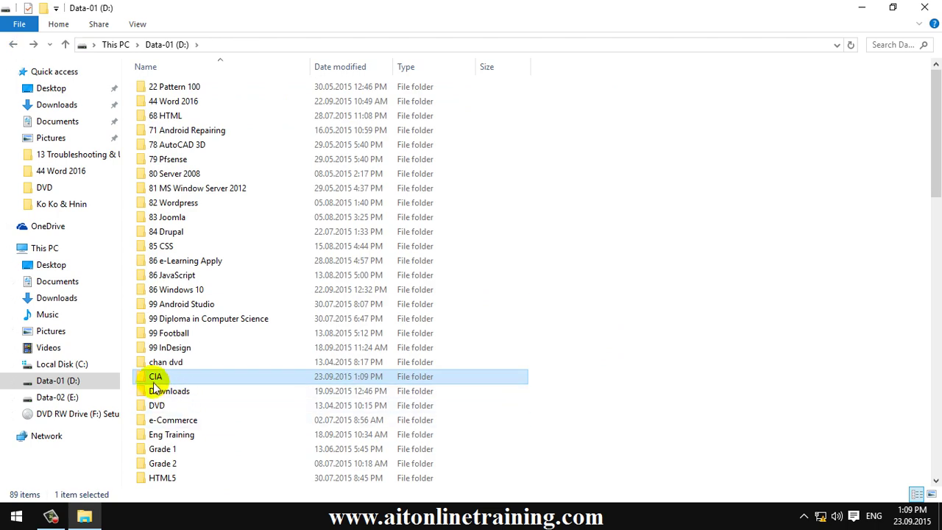
Open Network from the desktop and browse the computer AITPC01.
double_click(304, 10)
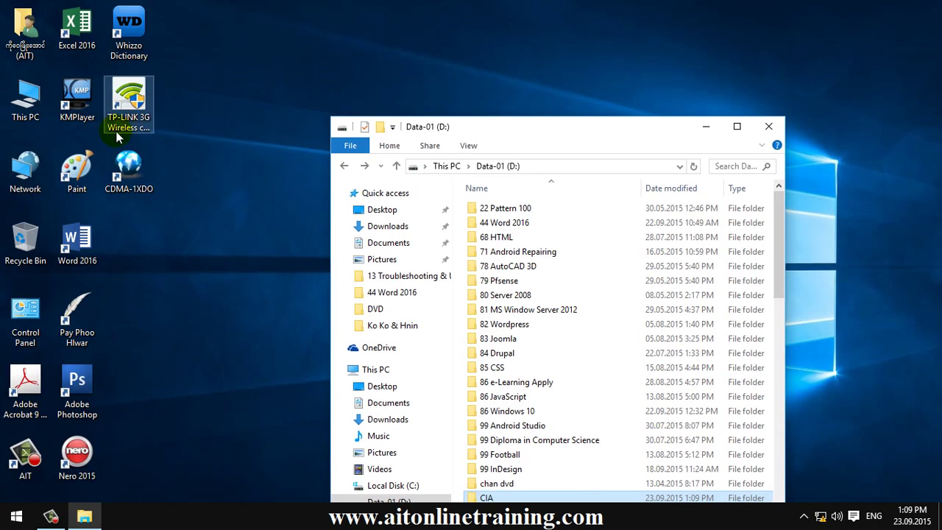
double_click(25, 167)
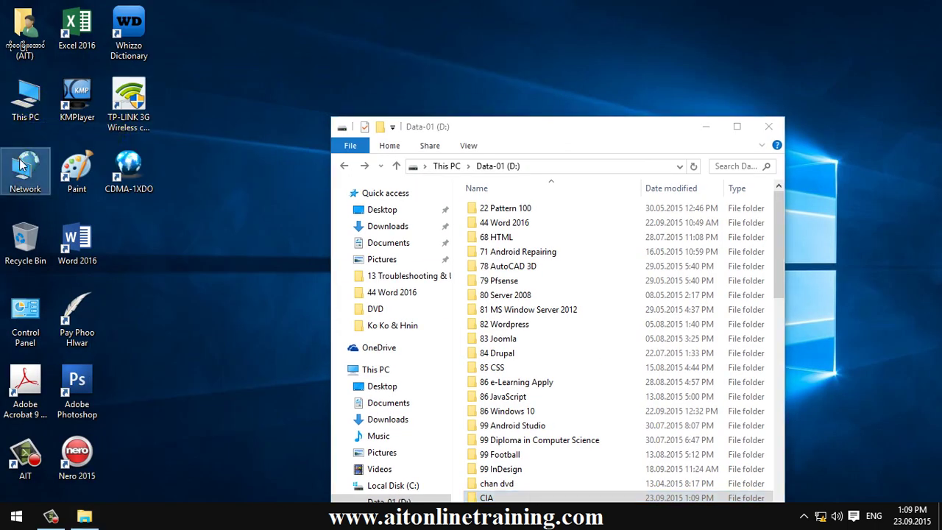
left_click_drag(606, 17, 262, 29)
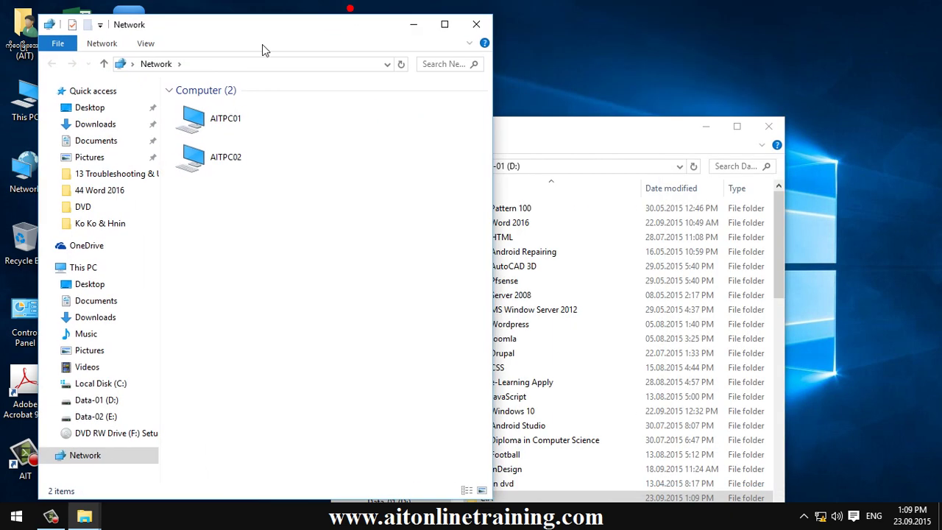
double_click(210, 129)
Open the Properties of the CIA folder on Data-01 (D:).
left_click_drag(598, 127, 668, 51)
left_click(592, 427)
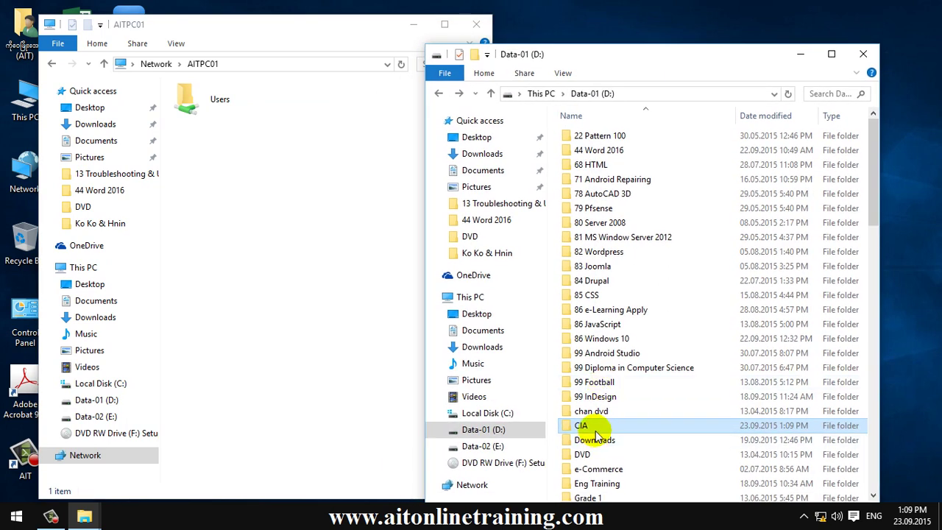
right_click(596, 431)
left_click(626, 431)
left_click(712, 174)
From the Sharing tab, add Everyone with Read permission to CIA, then close Properties.
left_click_drag(712, 174, 463, 78)
left_click(409, 103)
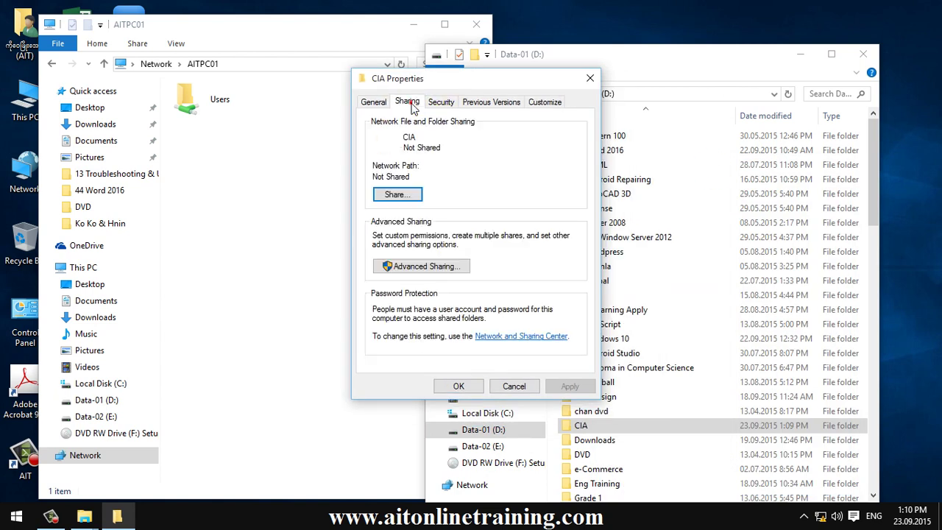
left_click(397, 195)
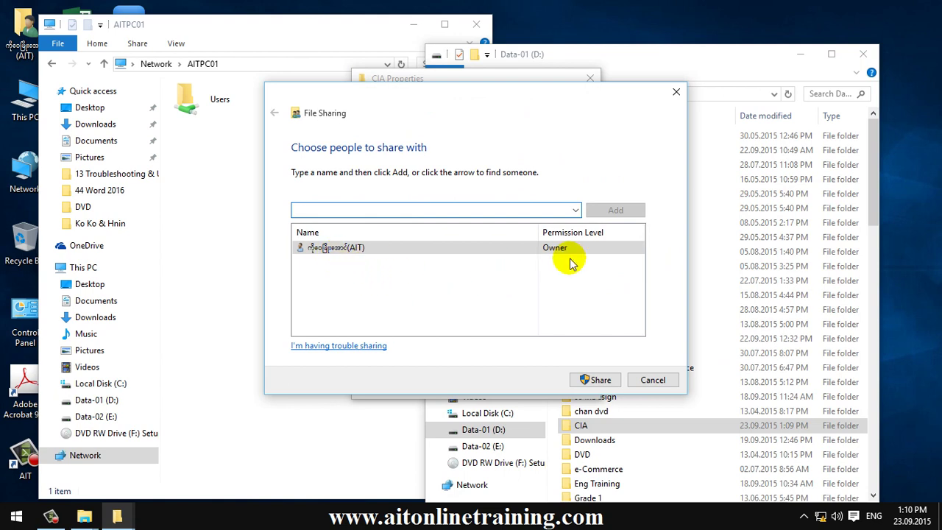
left_click(574, 210)
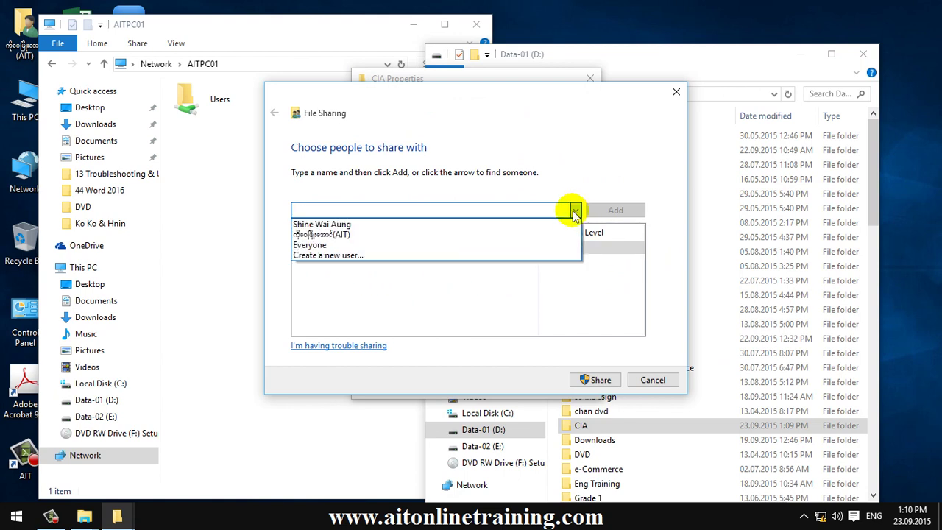
left_click(325, 246)
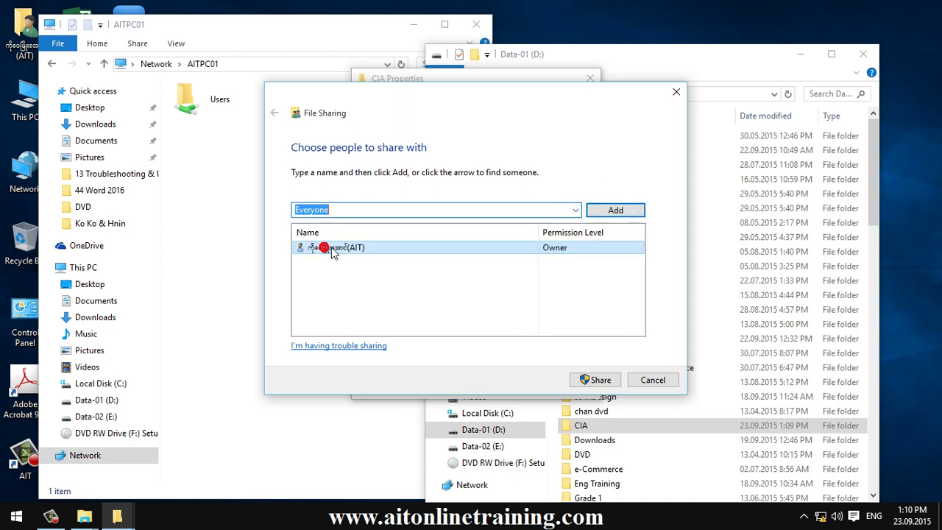
left_click(614, 211)
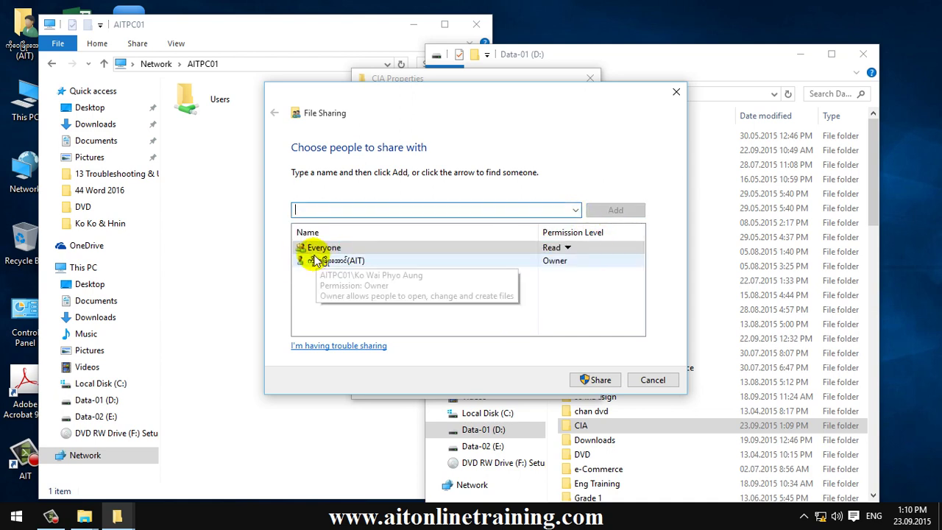
left_click(566, 248)
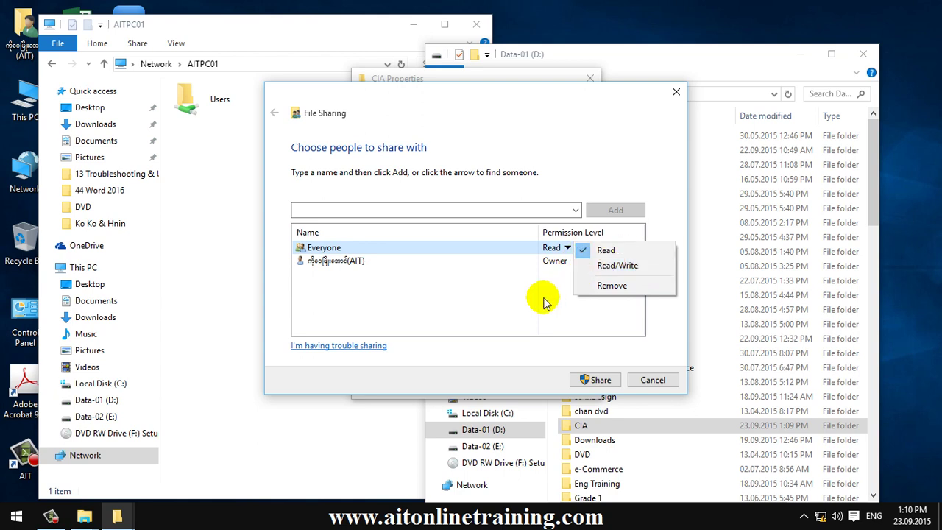
left_click(522, 286)
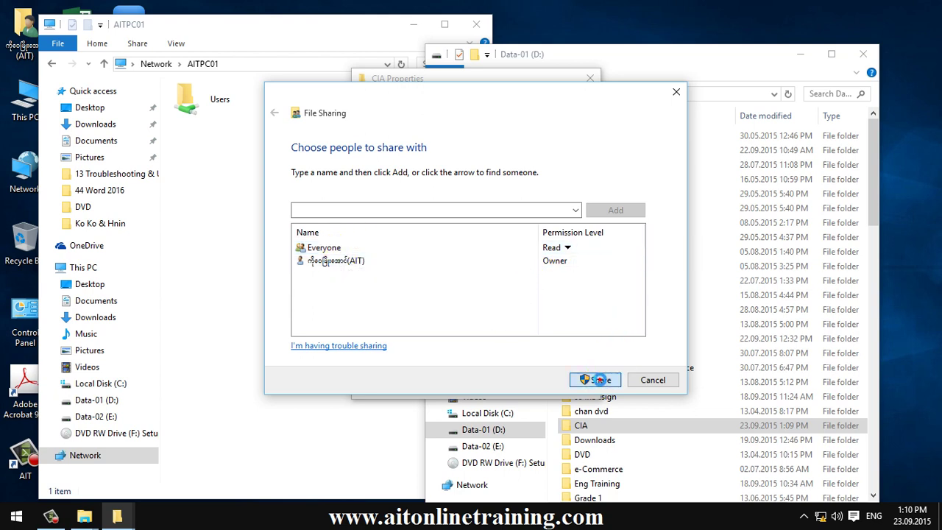
left_click(599, 380)
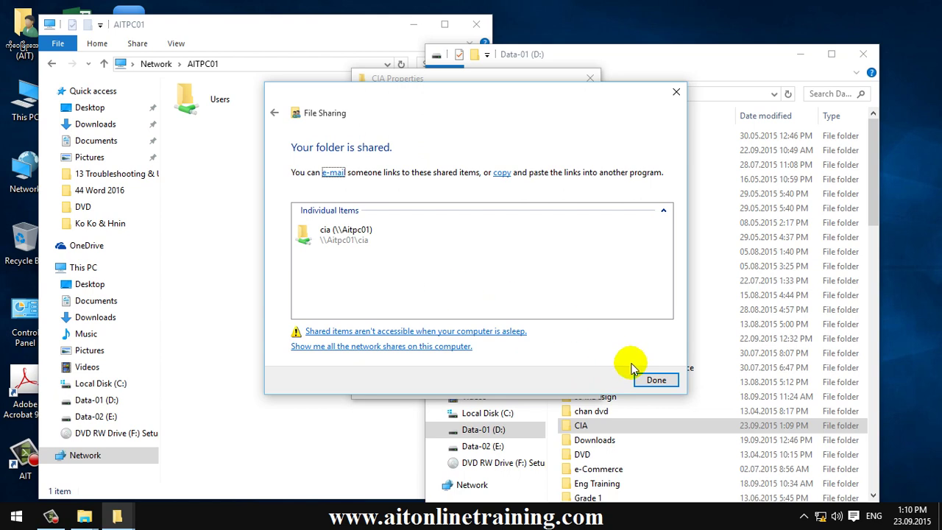
left_click(657, 381)
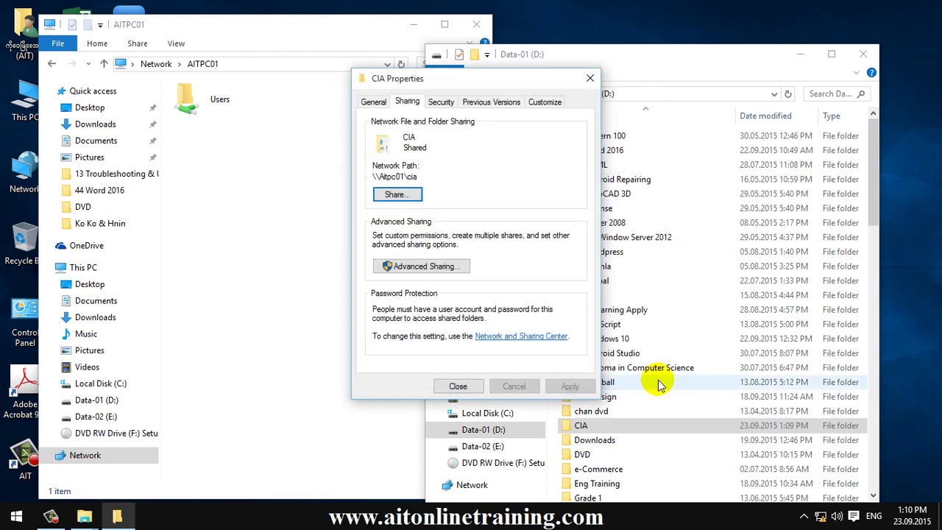
left_click(458, 386)
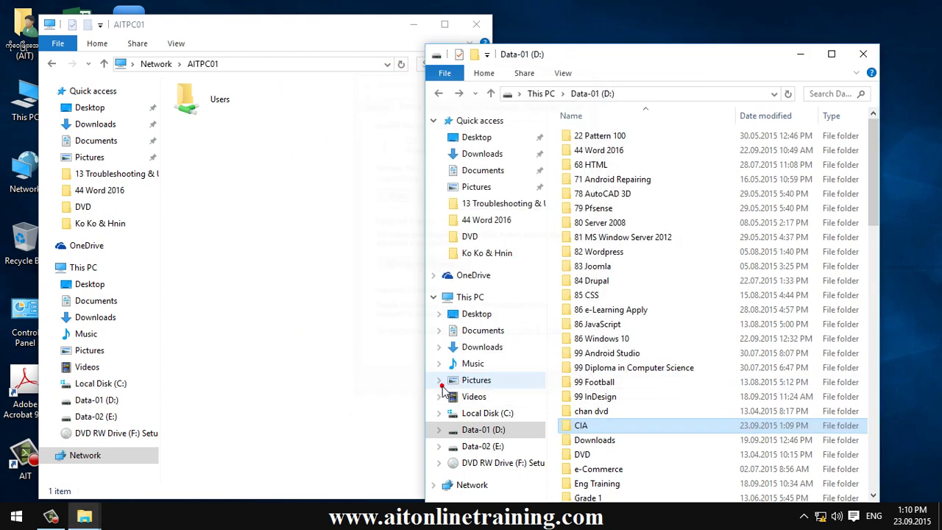
Refresh the AITPC01 view and check the local CIA folder on D:.
right_click(271, 220)
left_click(306, 278)
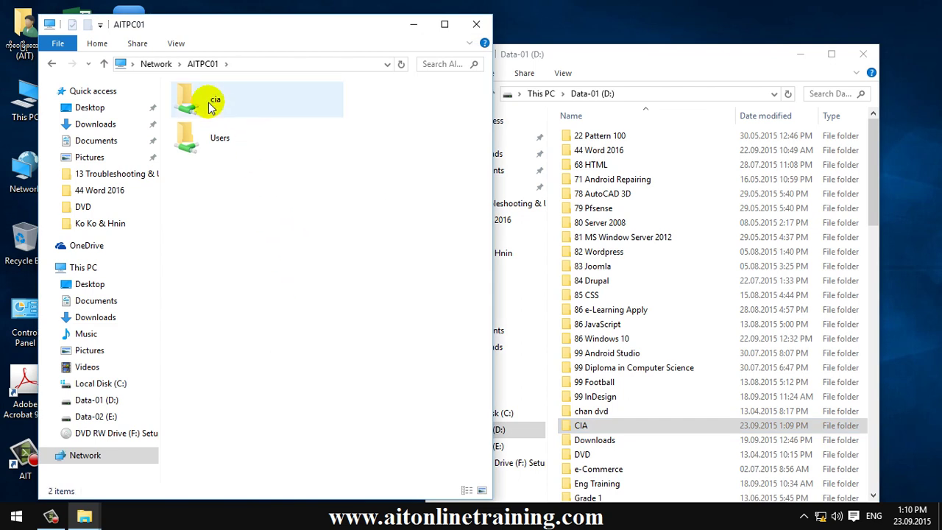
left_click_drag(678, 60, 611, 16)
double_click(516, 383)
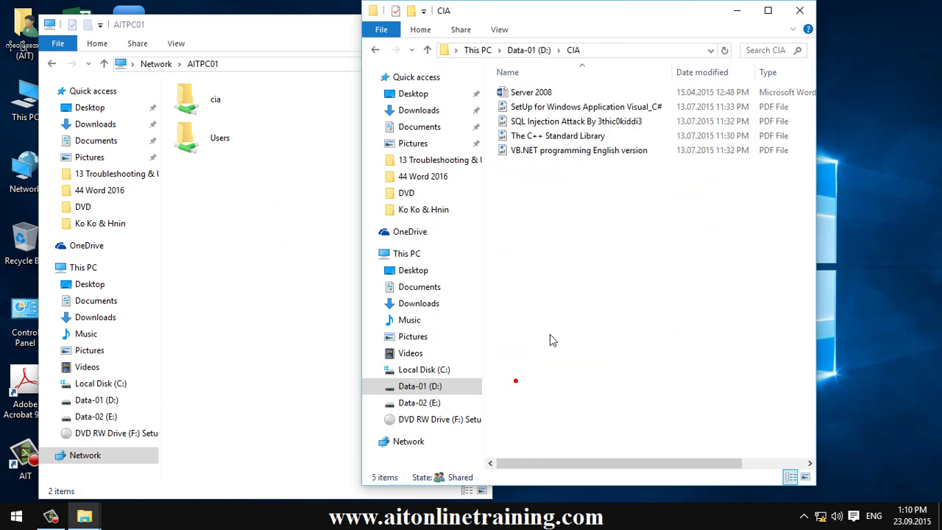
left_click(374, 50)
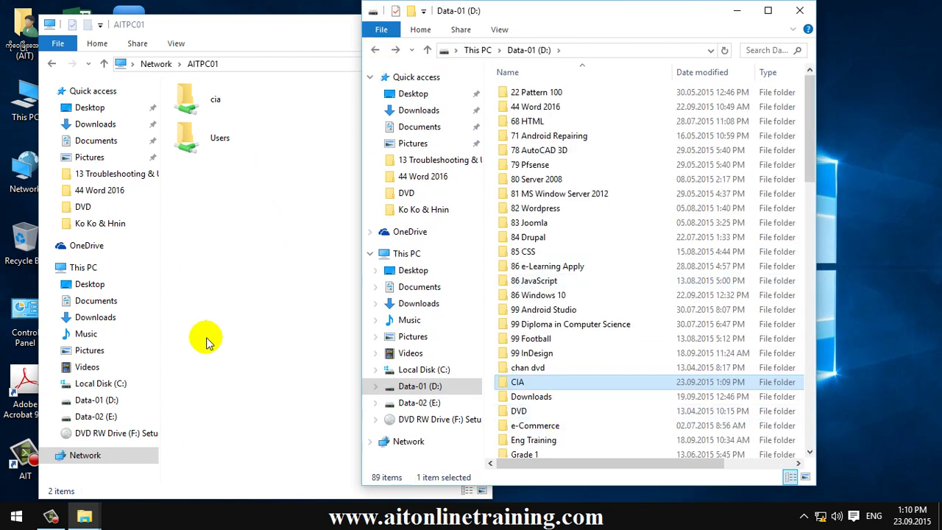
Browse AITPC02, then open AITPC01's cia share to confirm its five files.
left_click(259, 285)
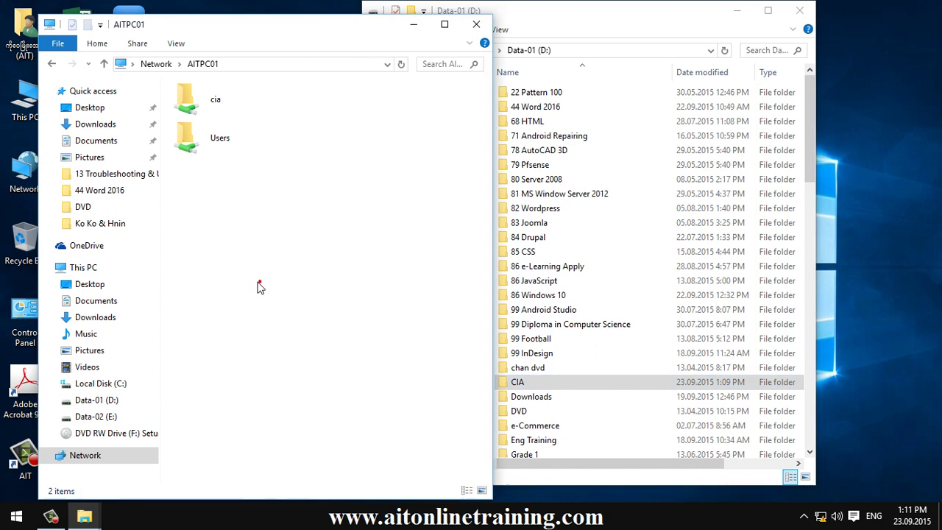
left_click(51, 67)
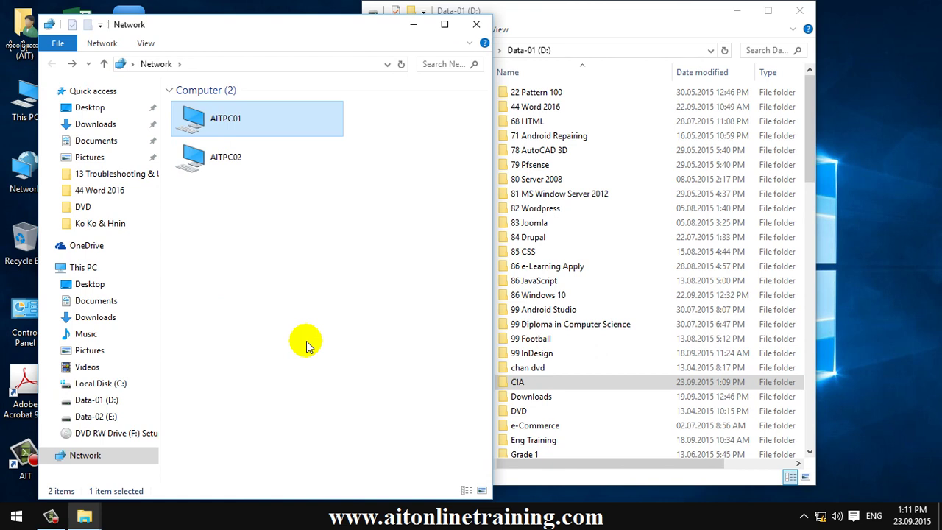
double_click(230, 157)
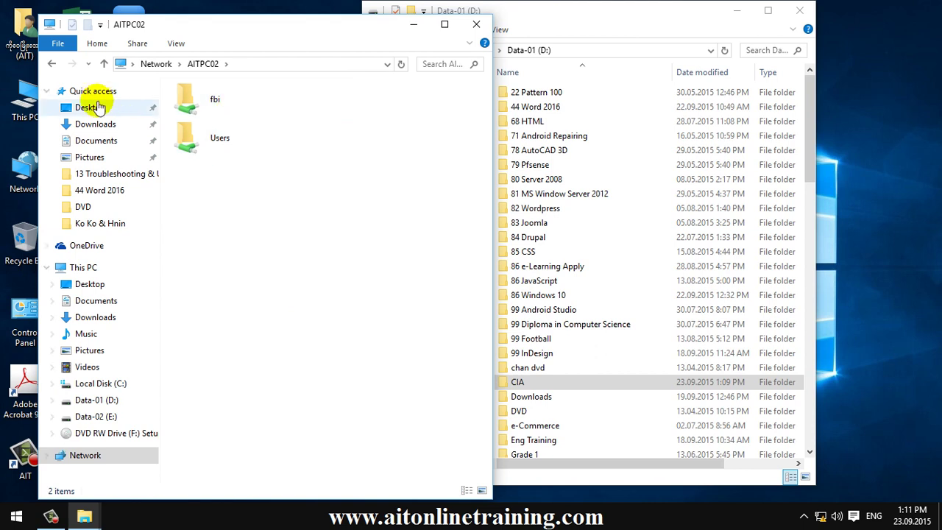
left_click(52, 63)
left_click(217, 120)
double_click(217, 120)
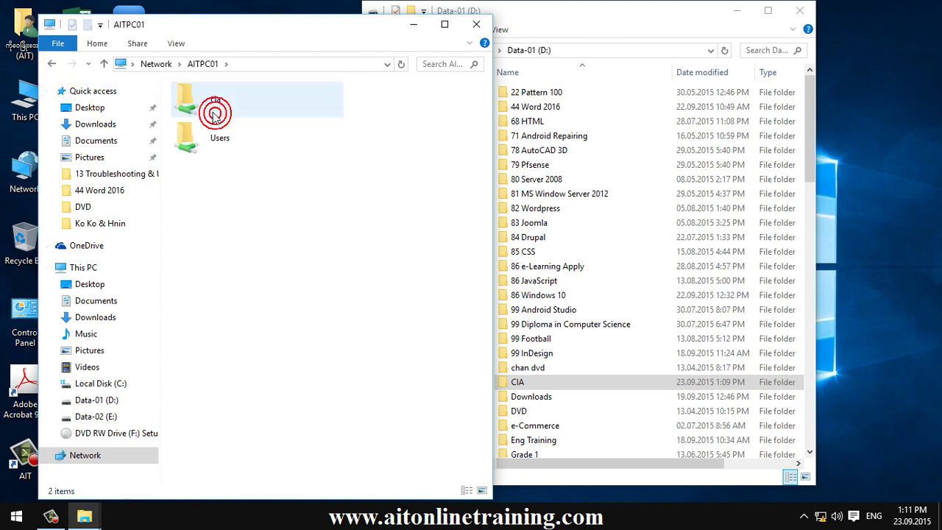
double_click(190, 99)
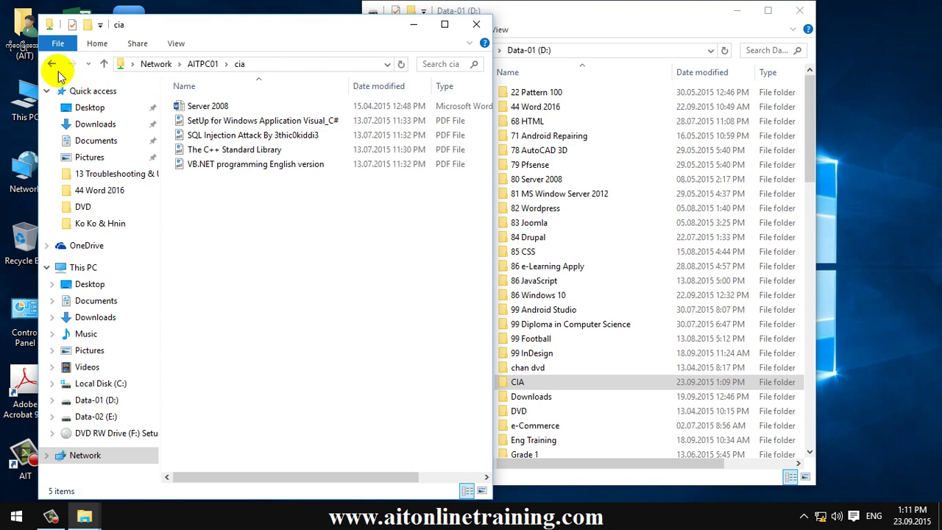
left_click(52, 64)
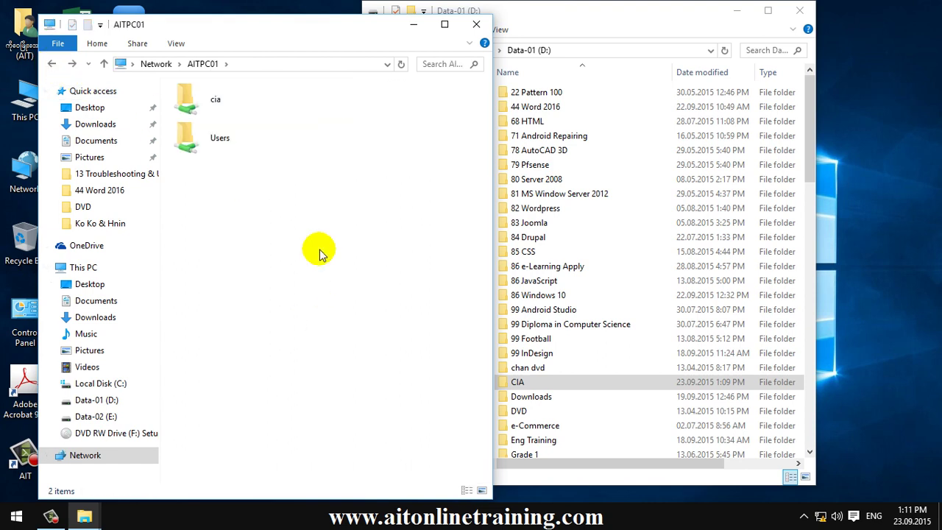